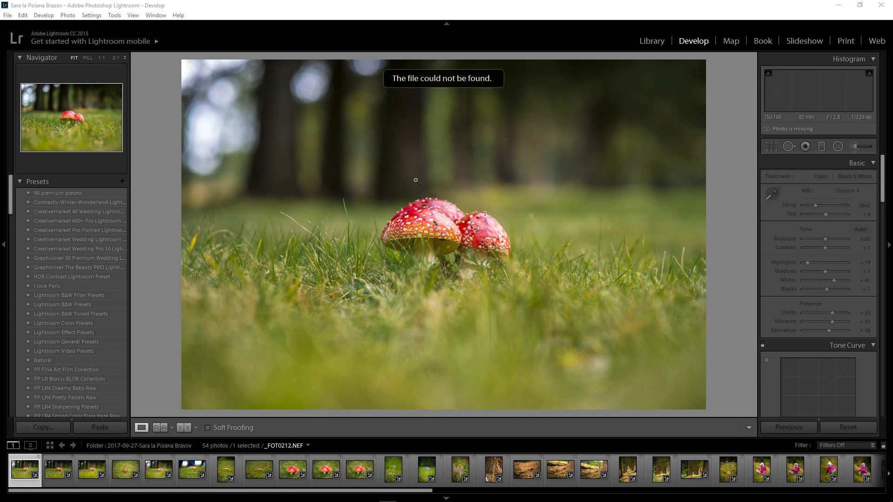
- Try a 1:1 zoom on the missing photo, return to Fit, then switch to the Library grid
click(423, 214)
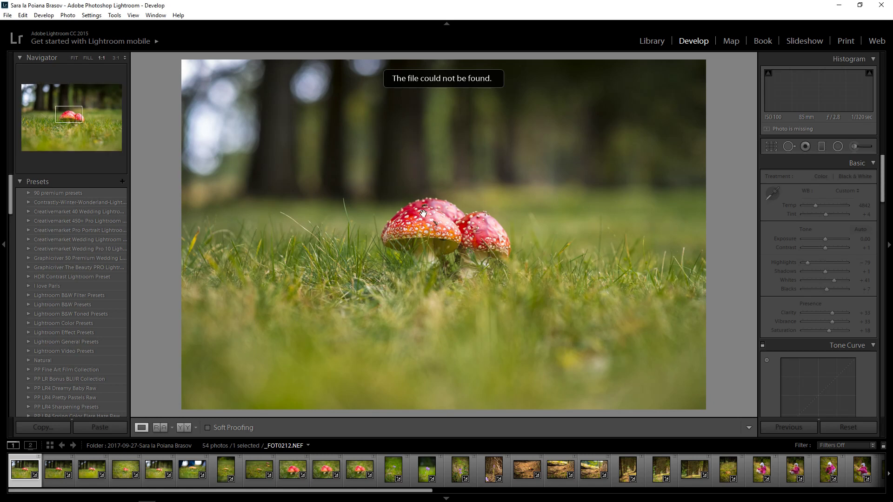
click(413, 211)
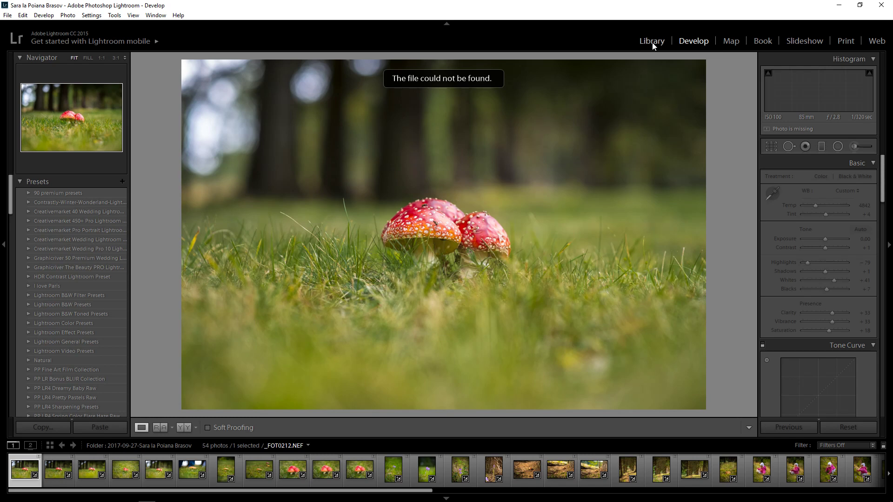
click(653, 44)
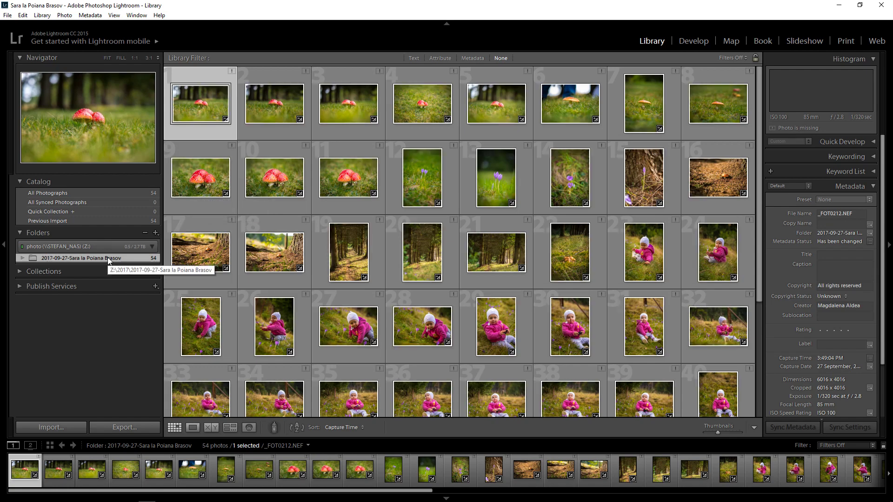
- Bring up the context menu for the missing 2017-09-27 folder in the Folders panel
right_click(83, 257)
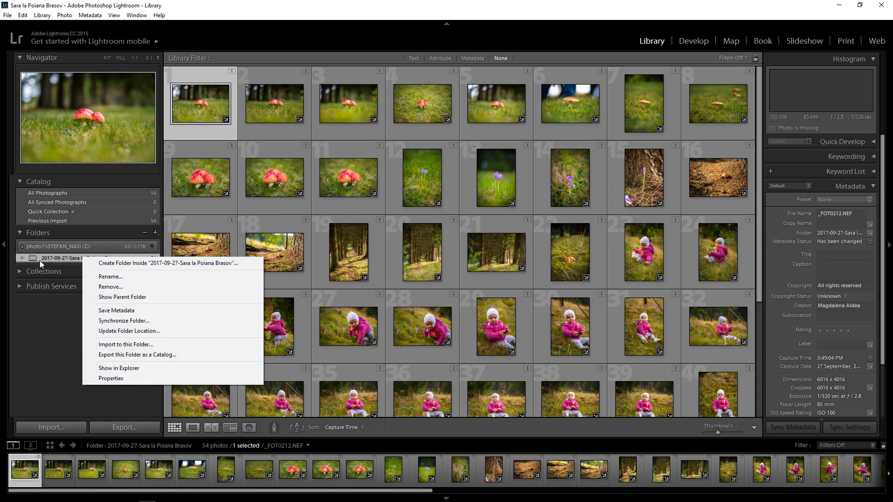
click(57, 259)
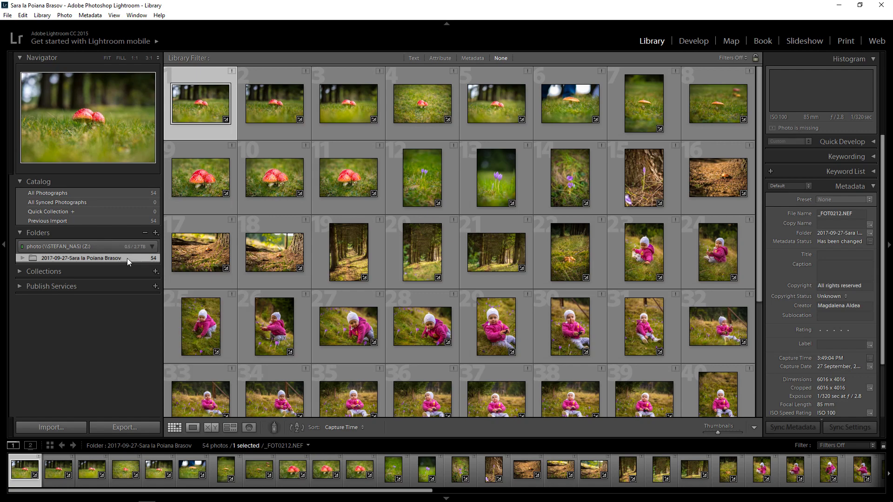
right_click(207, 115)
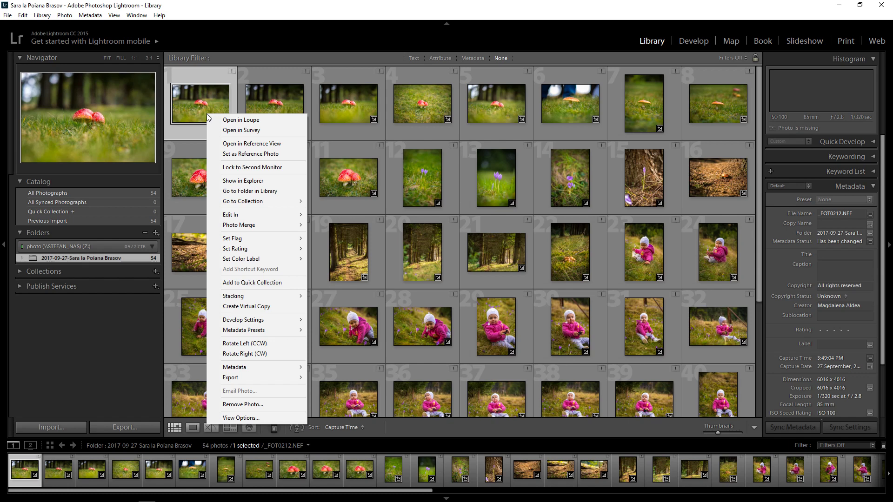
right_click(95, 259)
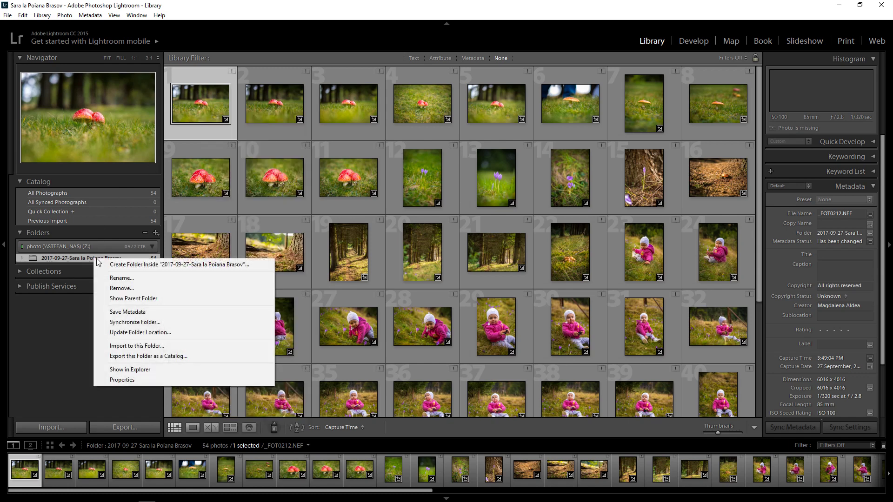
- Update the folder location to the 2017-09-27 folder on the DOCUMENTS (E:) drive
click(141, 332)
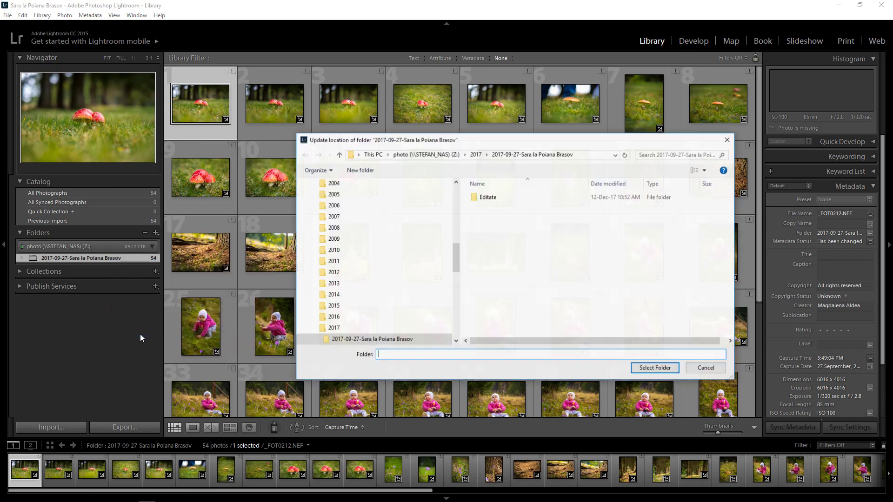
drag(471, 148, 374, 147)
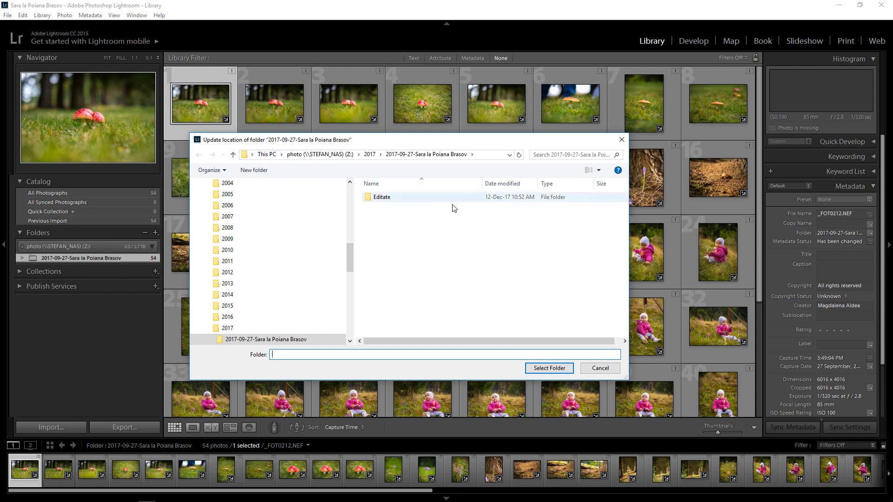
mouse_move(370, 279)
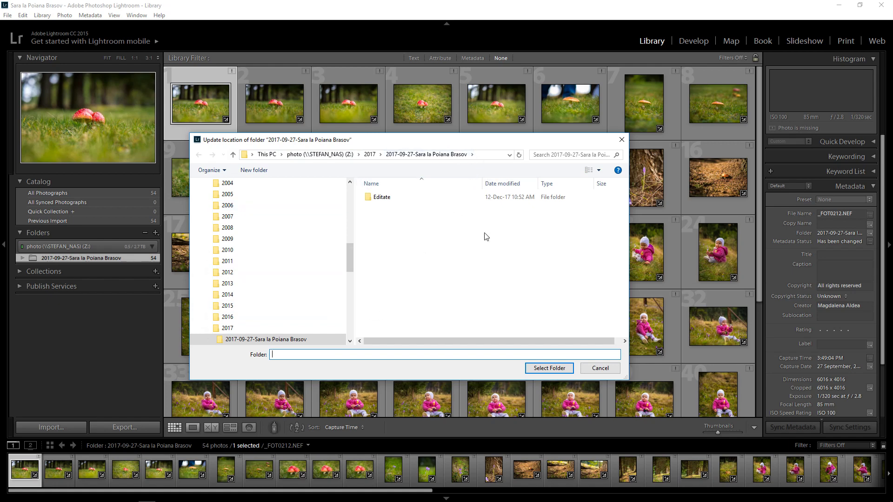
mouse_move(272, 328)
drag(349, 259, 356, 232)
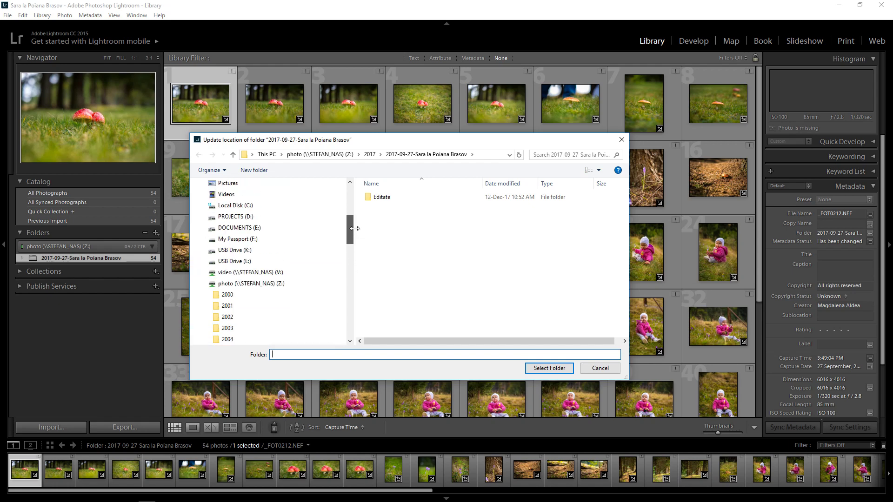
mouse_move(235, 216)
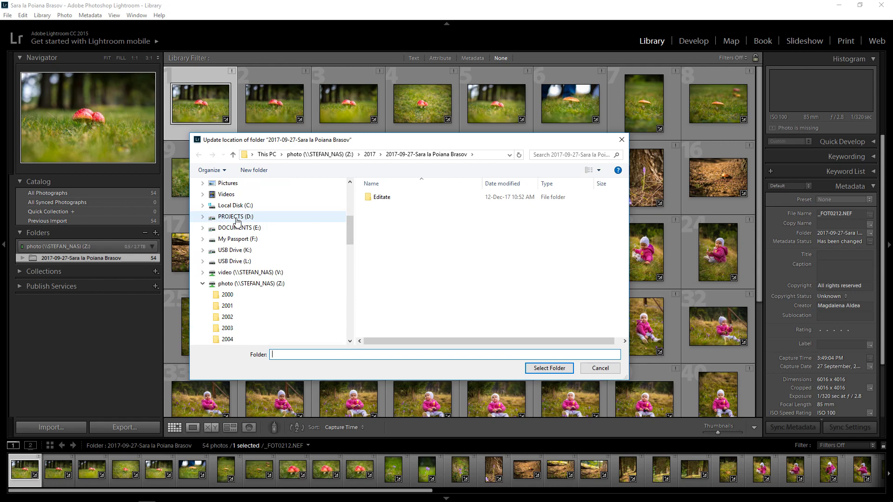
click(237, 219)
click(240, 228)
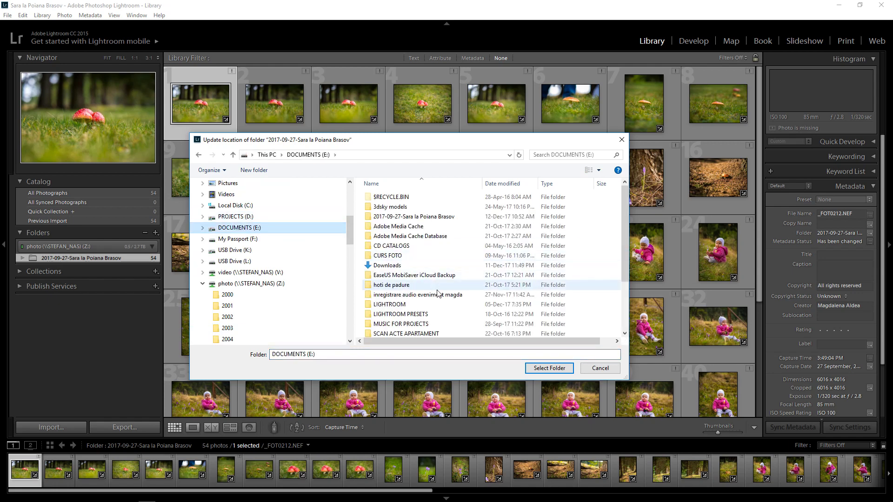
scroll(437, 293, down, 2)
scroll(437, 293, up, 2)
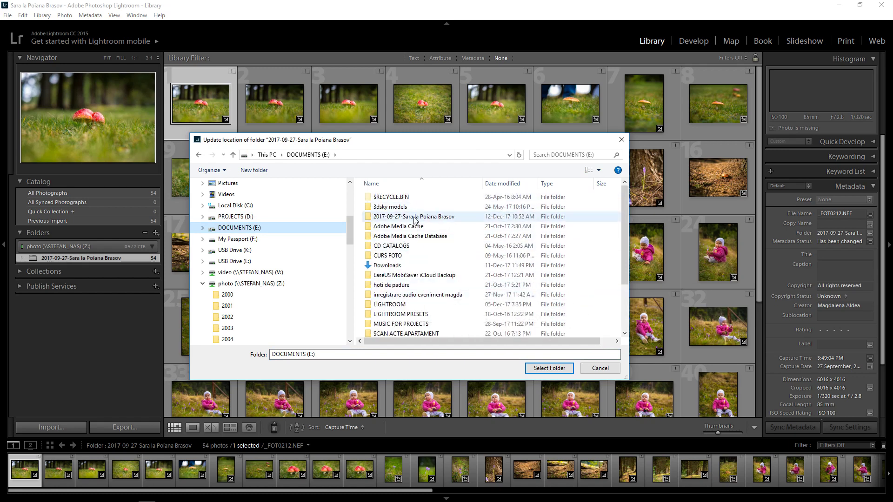
double_click(413, 217)
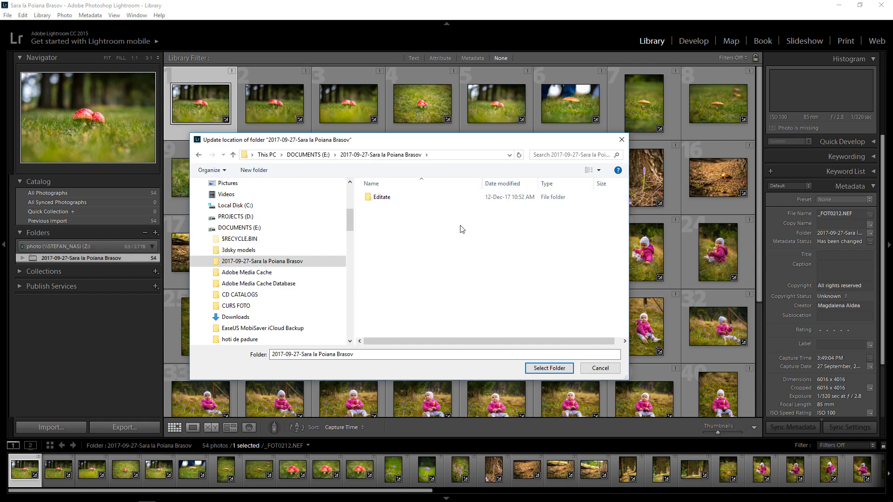
drag(430, 145, 418, 172)
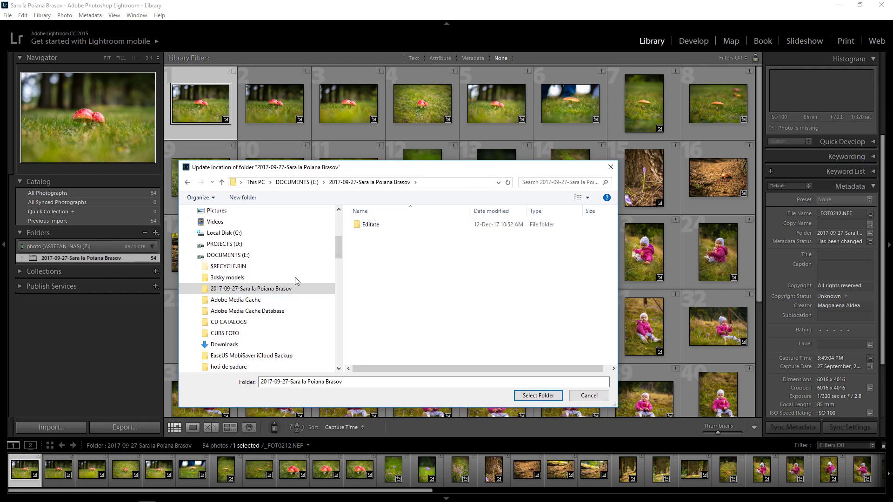
click(557, 395)
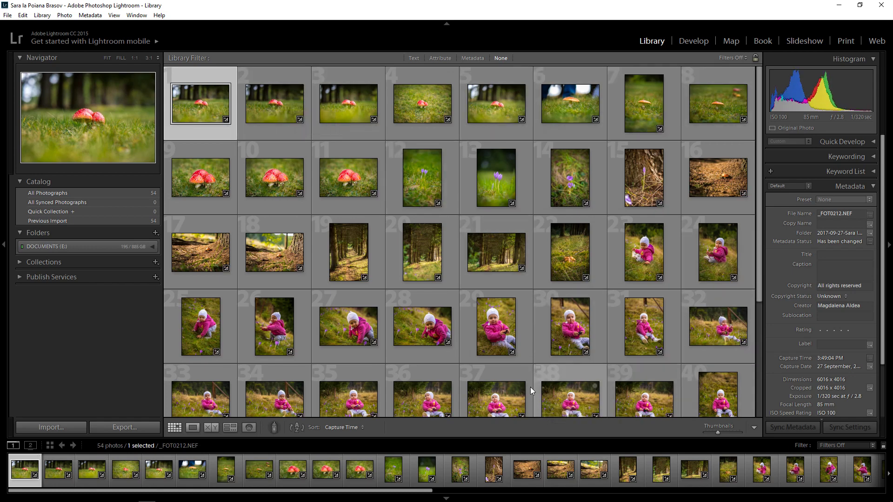
- In Develop, view the first mushroom photo at 1:1, pan across the caps, then return to Fit
click(692, 42)
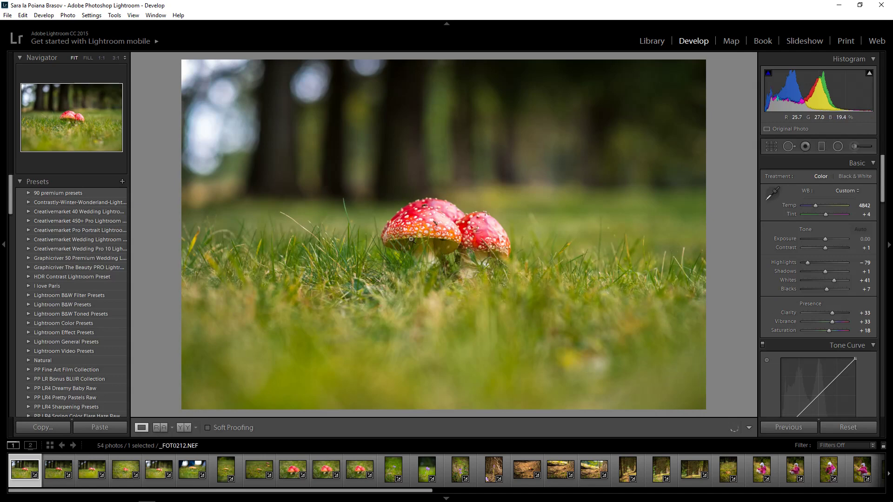
click(419, 221)
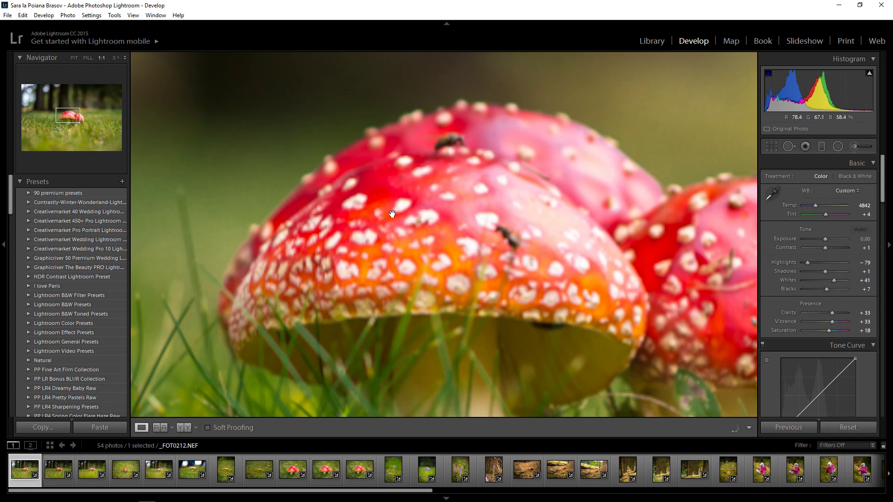
drag(516, 236, 454, 204)
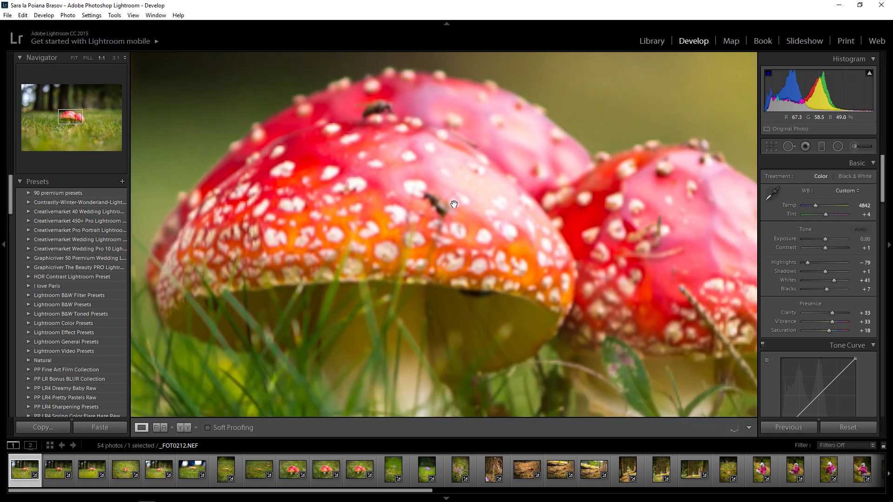
mouse_move(478, 247)
mouse_down()
mouse_move(326, 332)
mouse_move(498, 211)
mouse_up()
drag(351, 234, 417, 289)
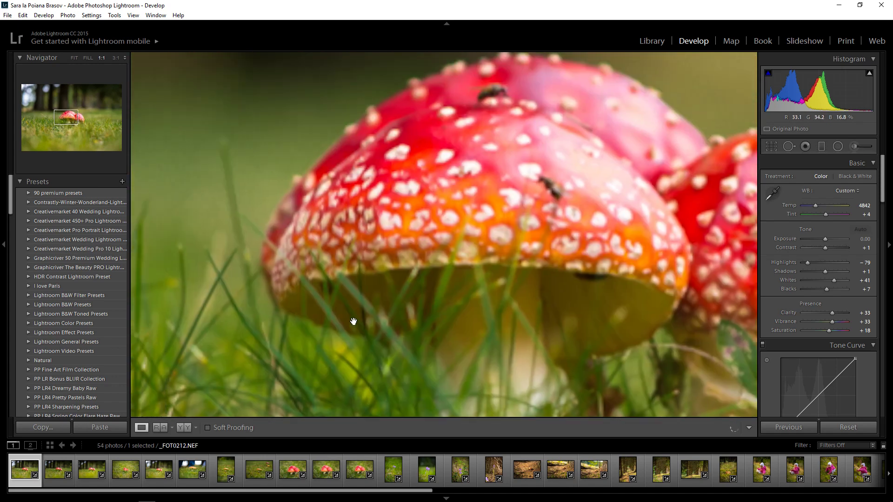
click(455, 203)
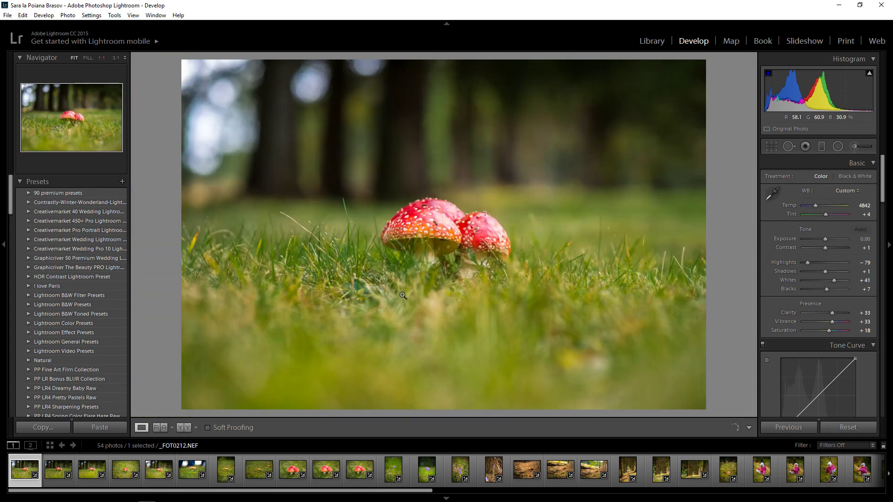
- Select _FOT0213, zoom to 1:1 and pan, then zoom back to Fit
click(51, 473)
click(420, 230)
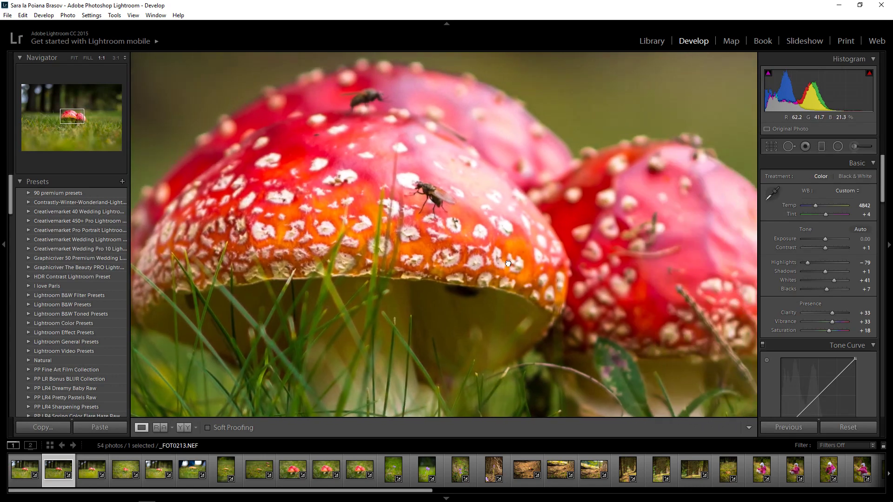
drag(616, 246, 508, 262)
click(315, 210)
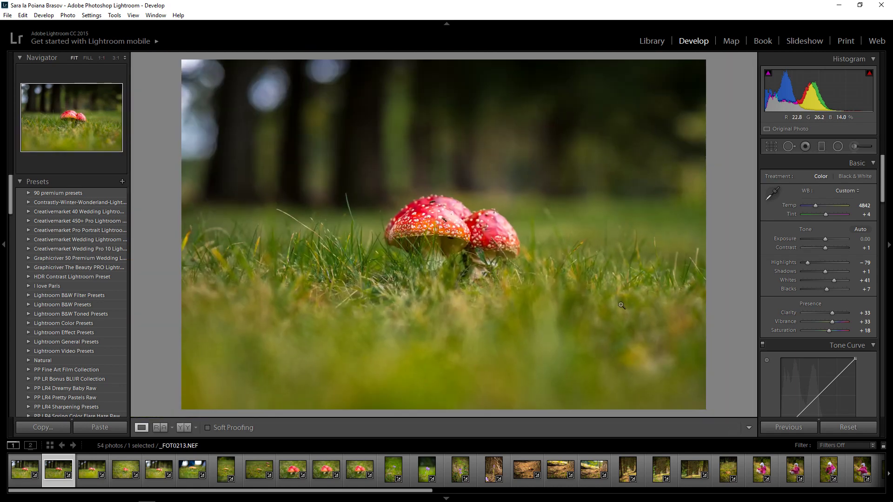